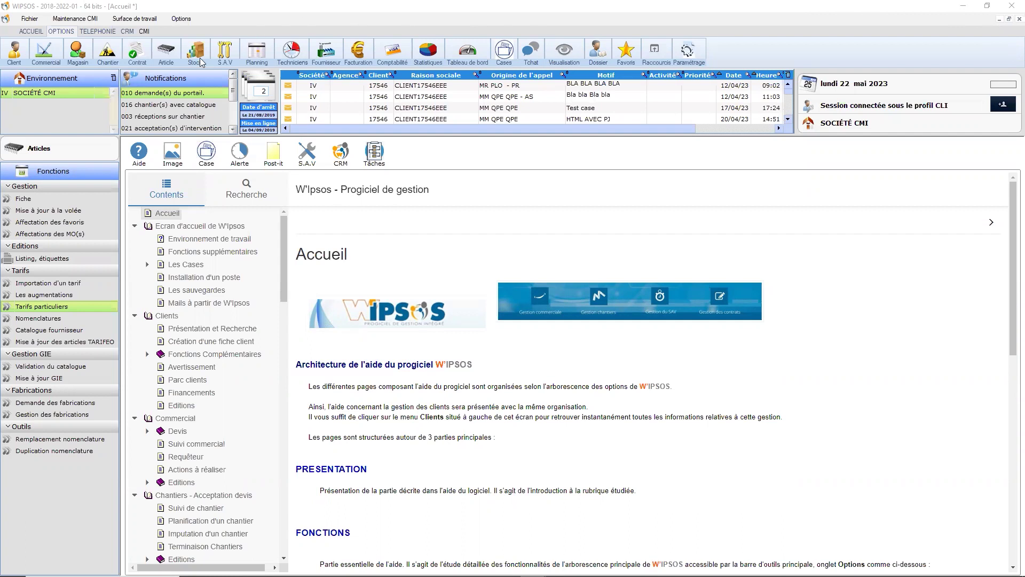
Create a new special tariff with code TUTORI and label TUTORIEL
click(39, 309)
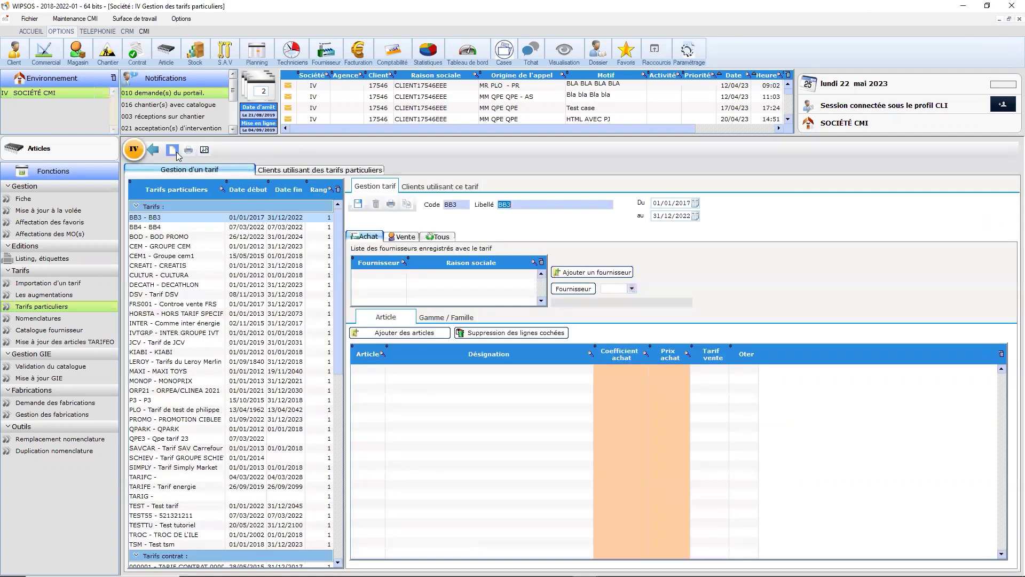
click(178, 153)
text(TUTORI)
key(Tab)
text(TUTORIEL)
Set the tariff's validity from 01/05/2023 to 31/12/2100 and save the tariff
click(672, 203)
text(01052023)
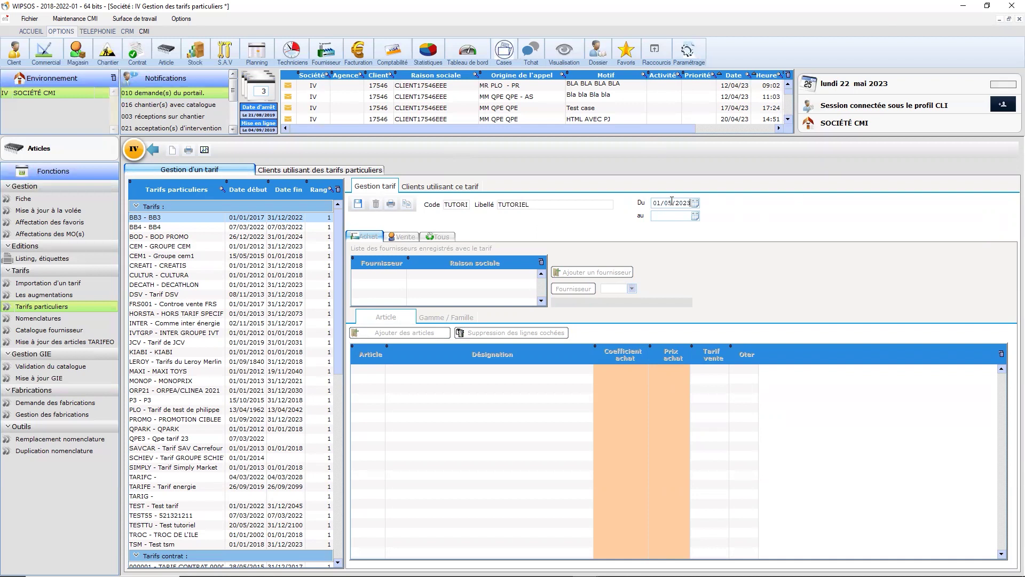
key(Tab)
text(0)
key(BackSpace)
text(31/12/20)
key(BackSpace)
text(100)
click(358, 204)
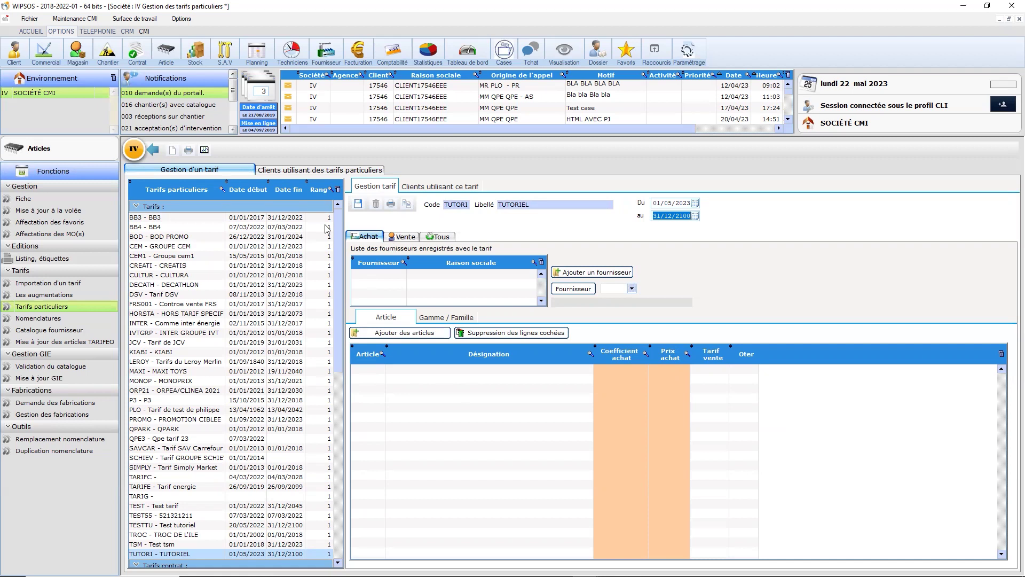
Add supplier 2 to the purchase side of the TUTORI tariff
click(369, 236)
key(Tab)
text(2)
key(Tab)
click(593, 272)
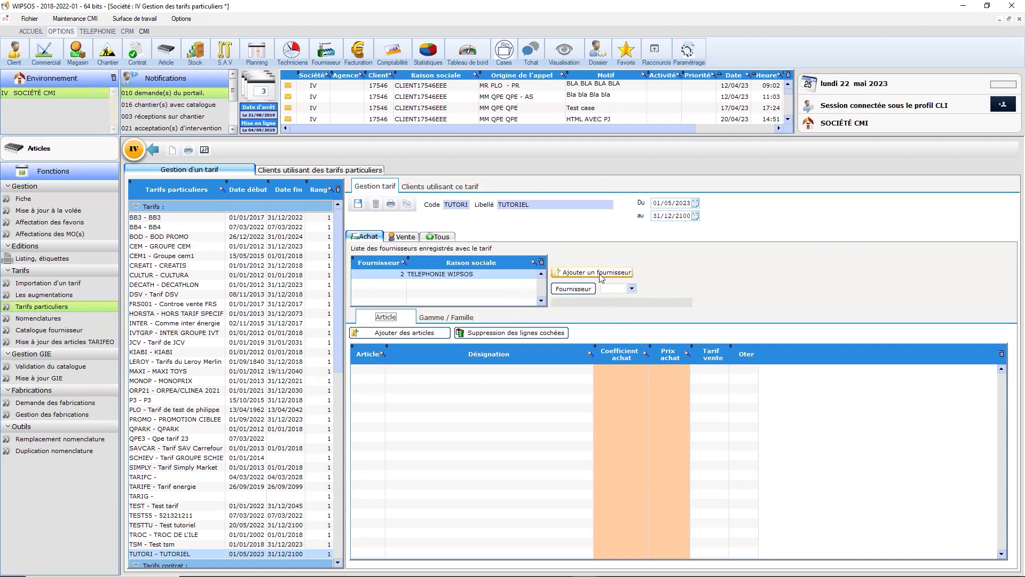
Add article 100020 to the supplier's purchase tariff with a purchase price of 10 and save the line
click(378, 333)
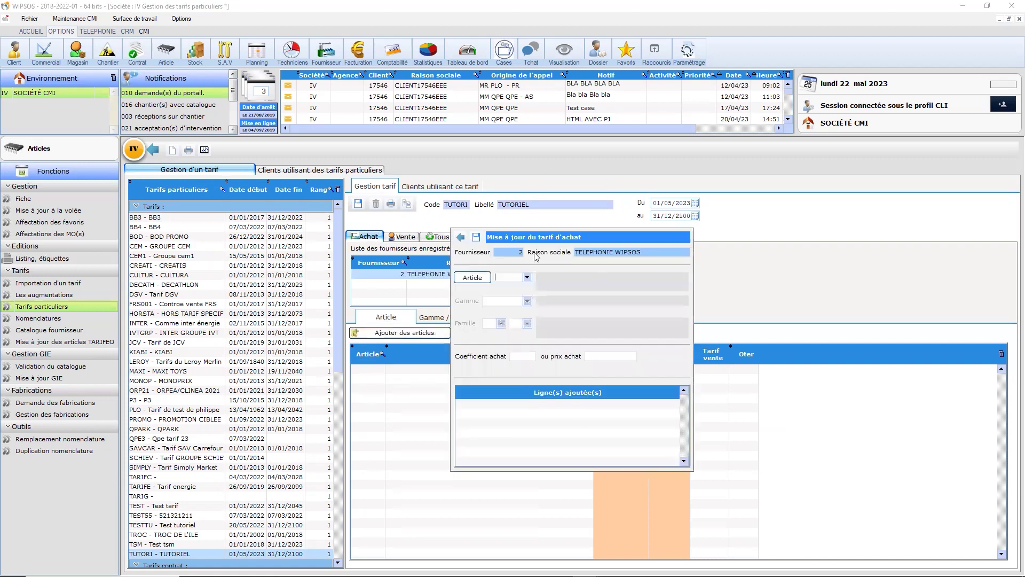
text(100020)
key(Tab)
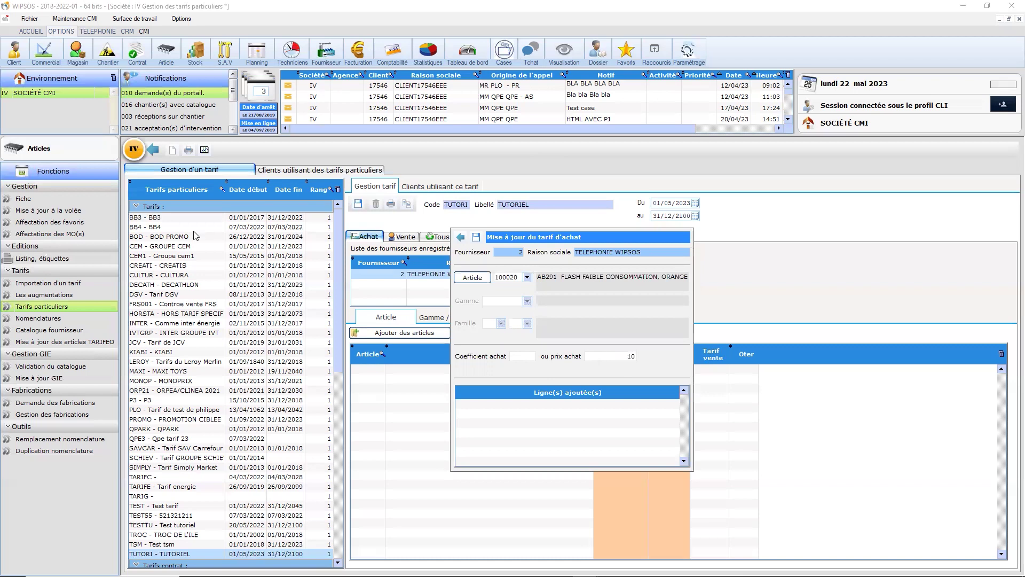
click(477, 238)
click(460, 237)
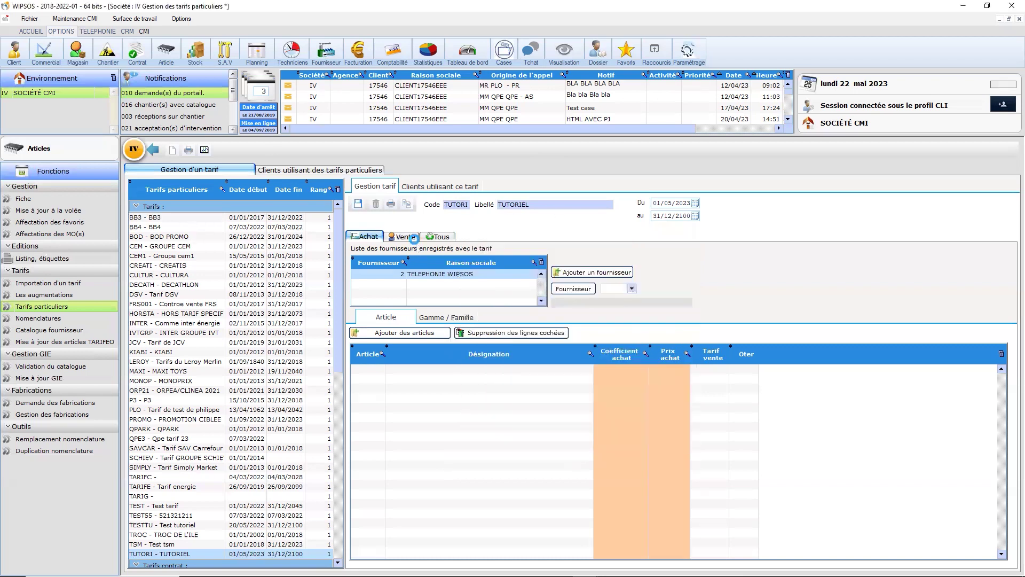
Begin a sales tariff line for article 100020 and retrieve its designation from the article record
click(409, 236)
click(397, 282)
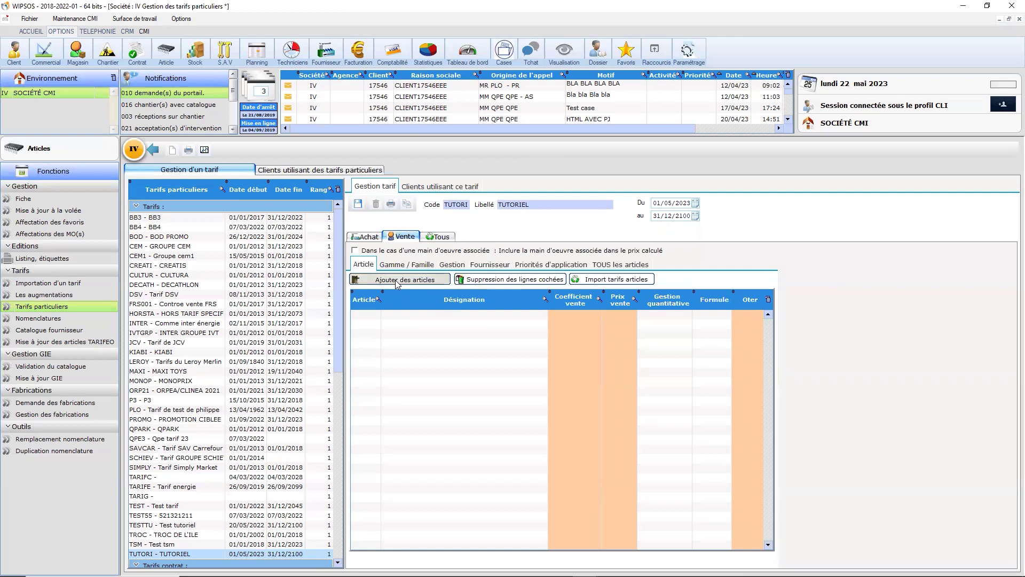
text(100020)
key(Tab)
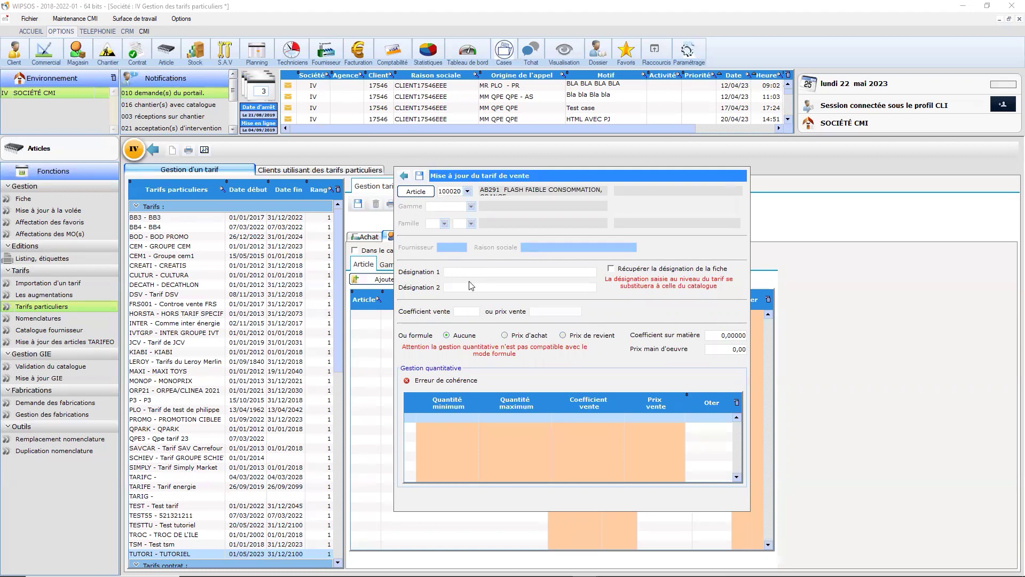
click(611, 269)
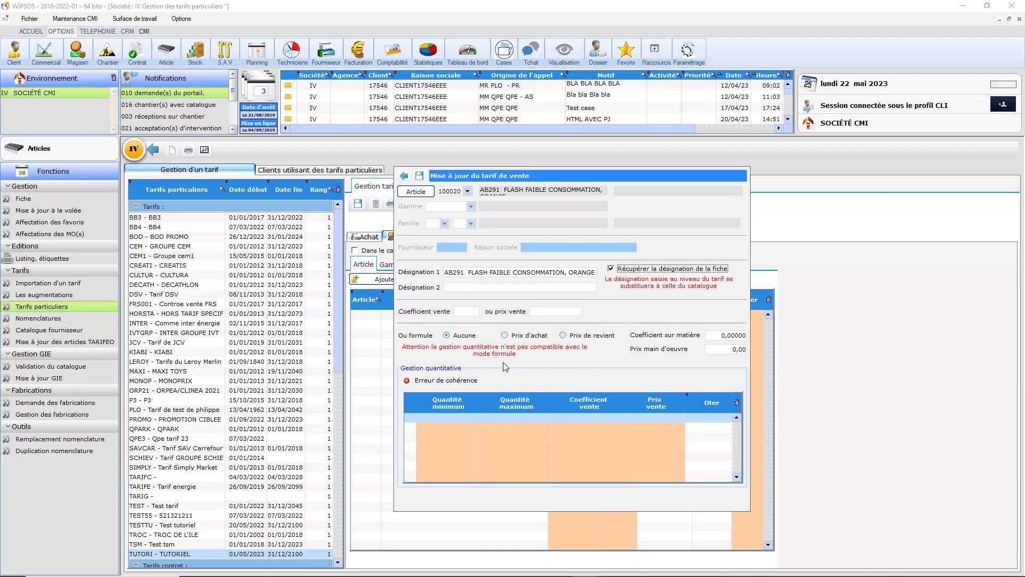
Enter a quantity bracket from 10 to 20 with a sale price of 5,00, tick Oter for it, and save the sales line
click(460, 313)
click(557, 314)
click(717, 352)
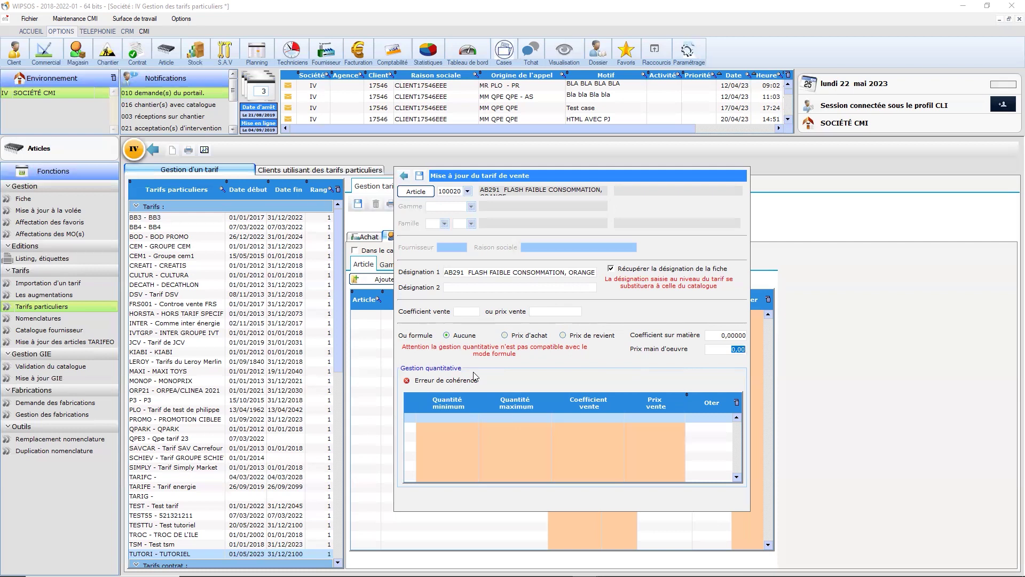
click(453, 420)
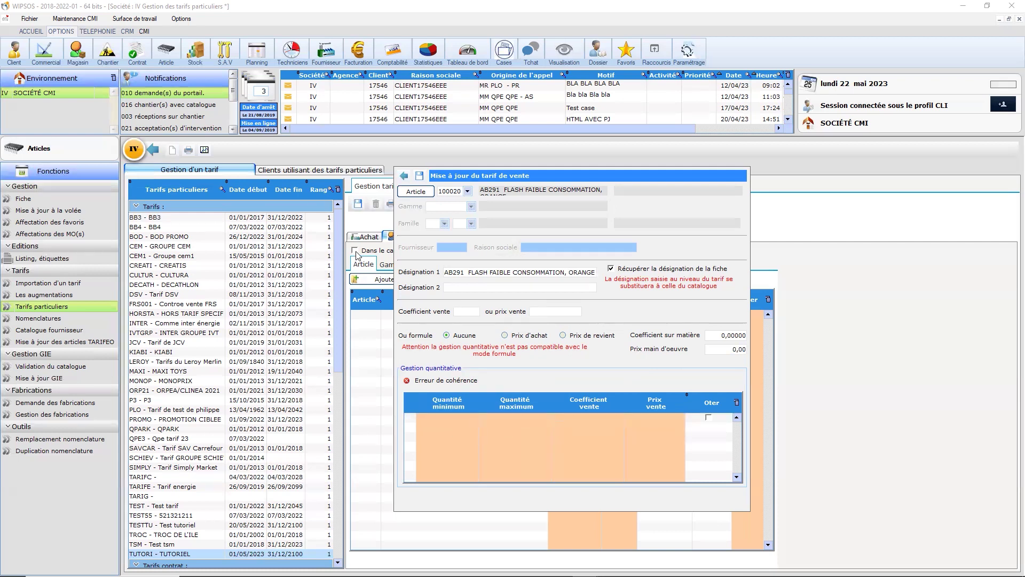
text(10	20)
key(Tab)
key(Tab)
text(05)
key(Tab)
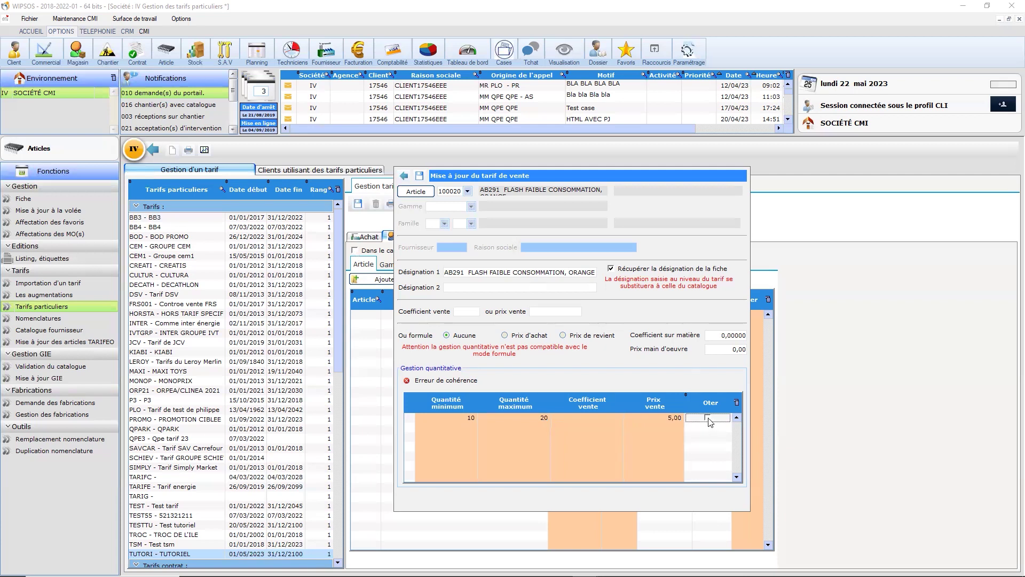
click(708, 418)
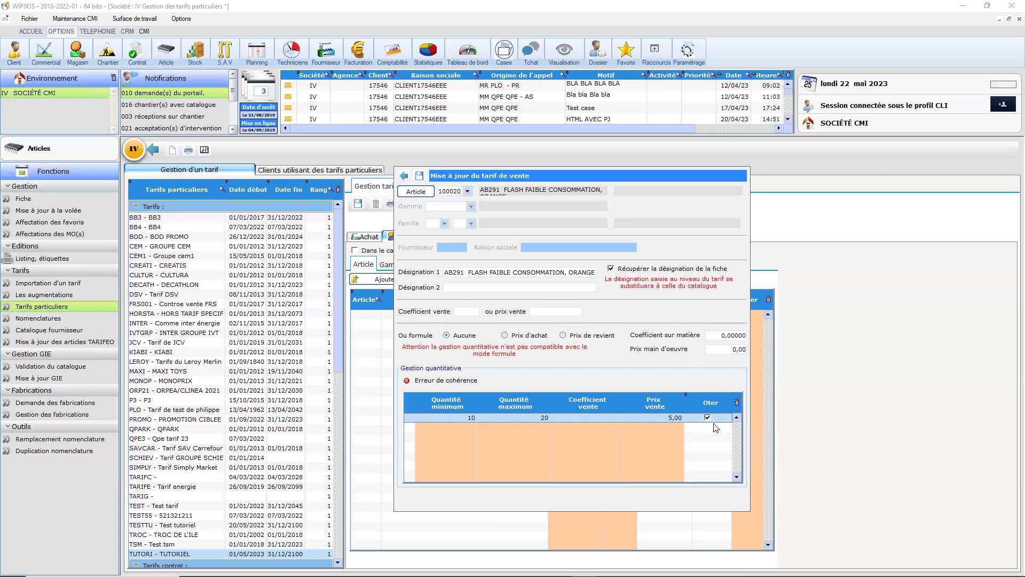
click(419, 177)
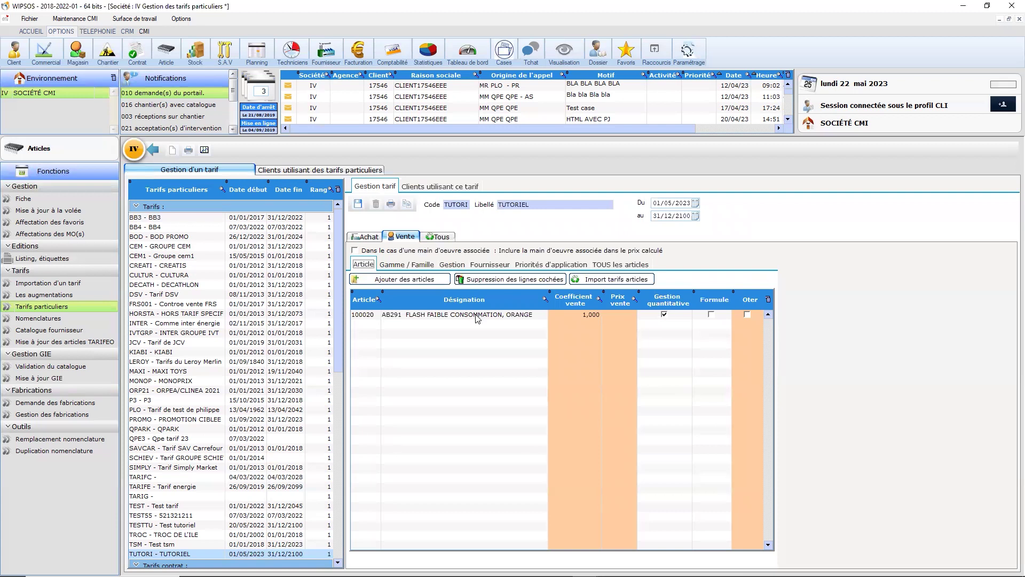
Open the test client's record by entering its client number
click(14, 50)
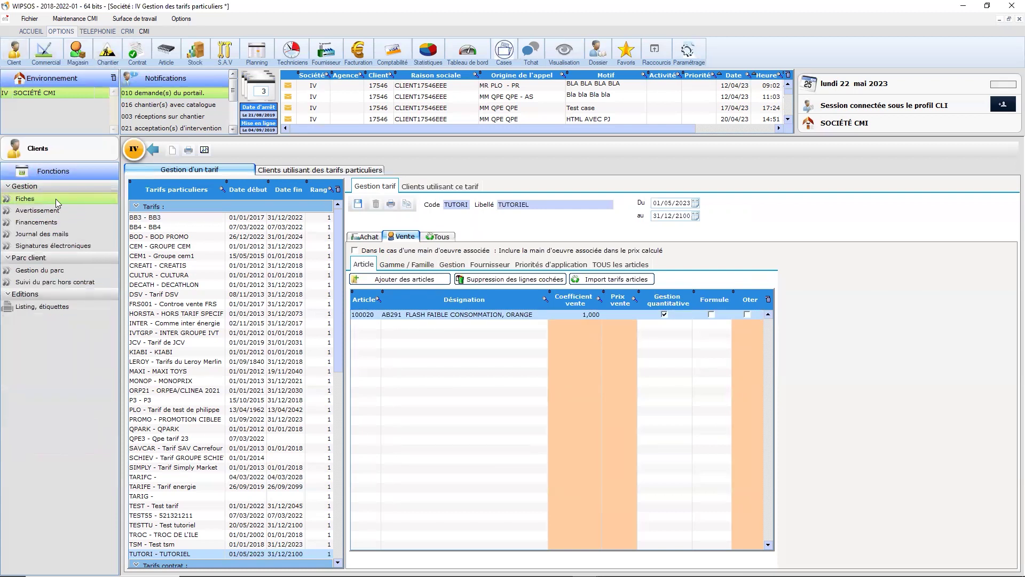
click(56, 198)
text(999999)
key(Return)
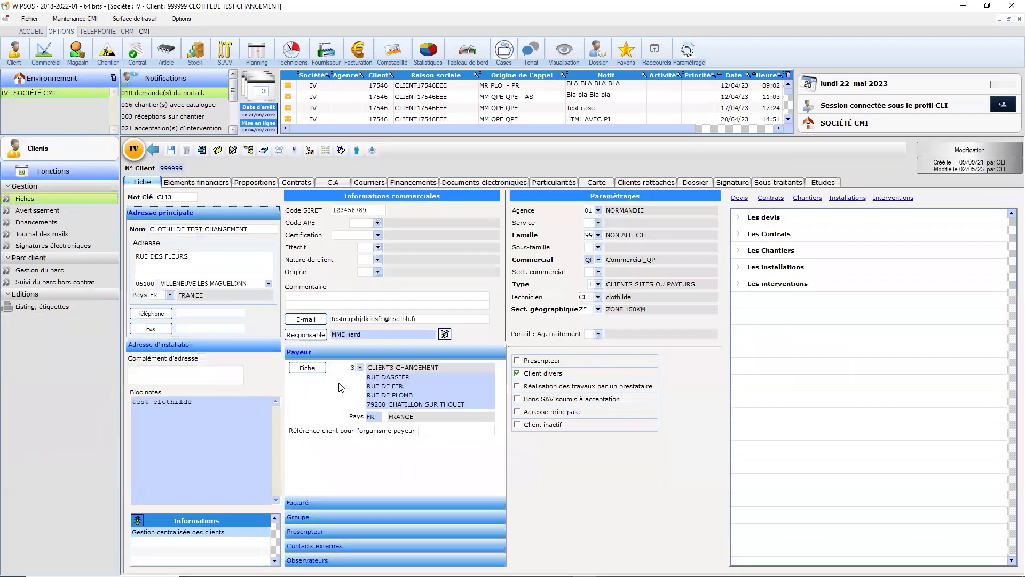
Assign tariff TUTORI in the client's financial settings and save the record
click(213, 183)
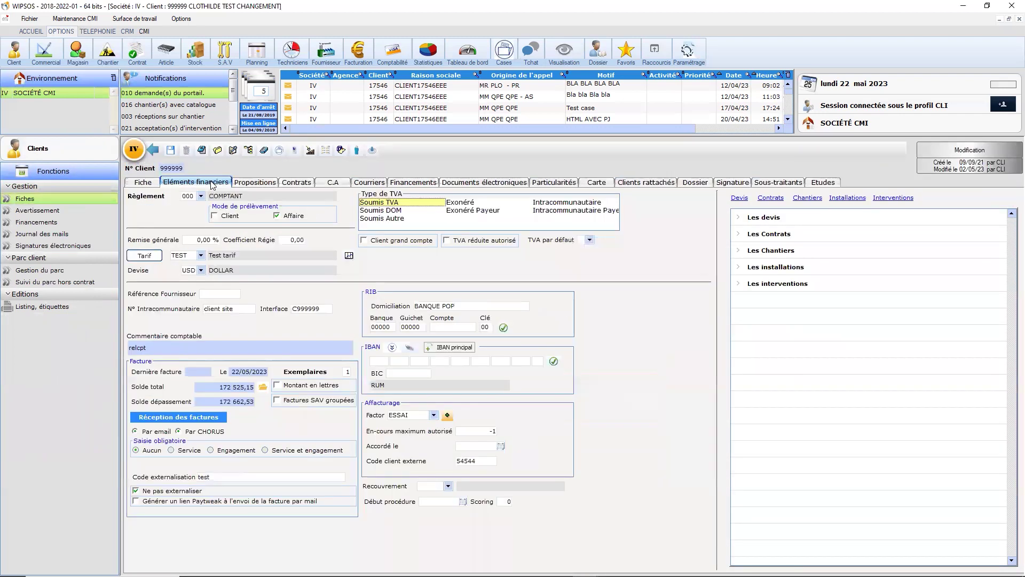
click(188, 255)
text(TUTOR)
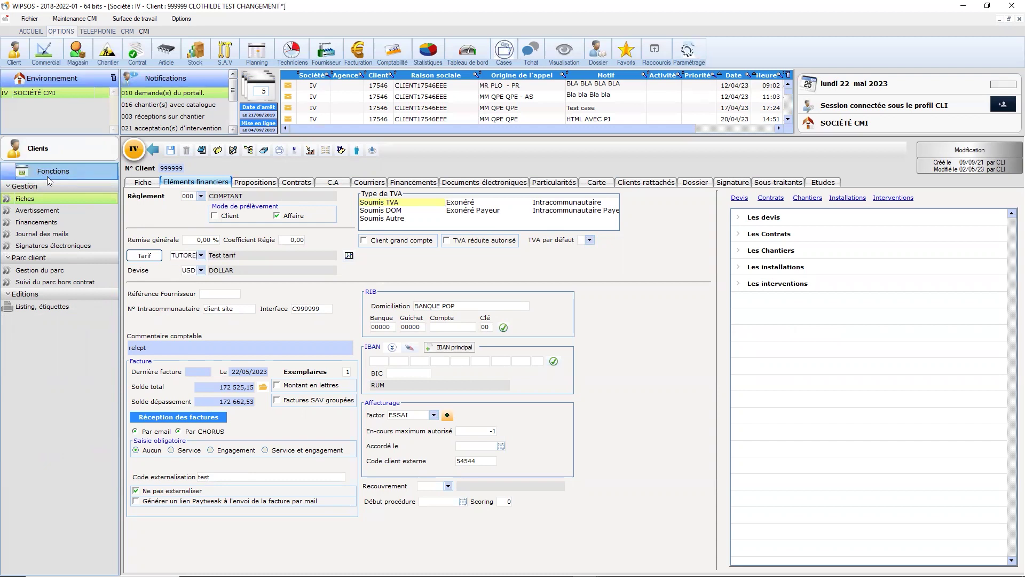
text(I)
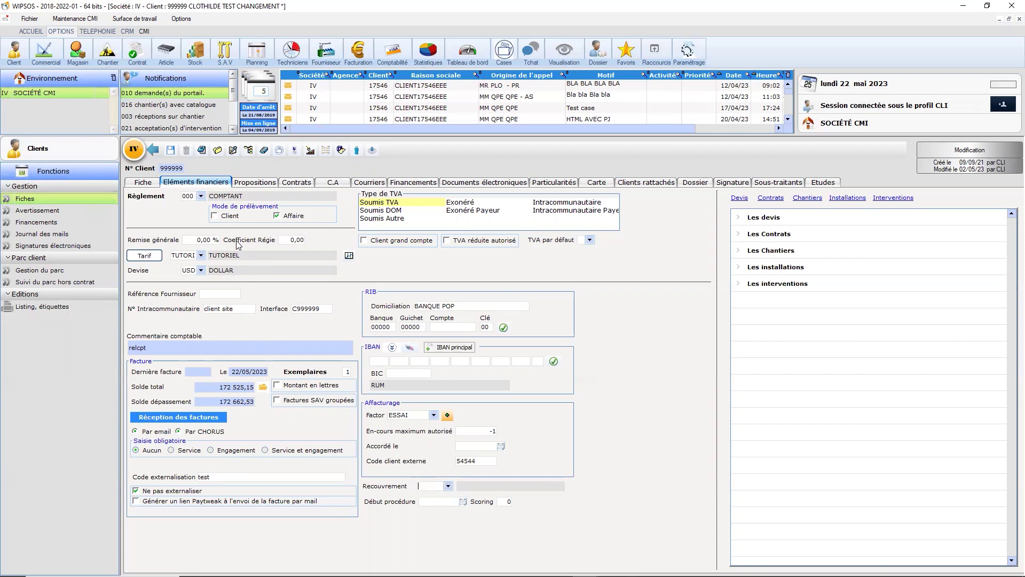
click(170, 151)
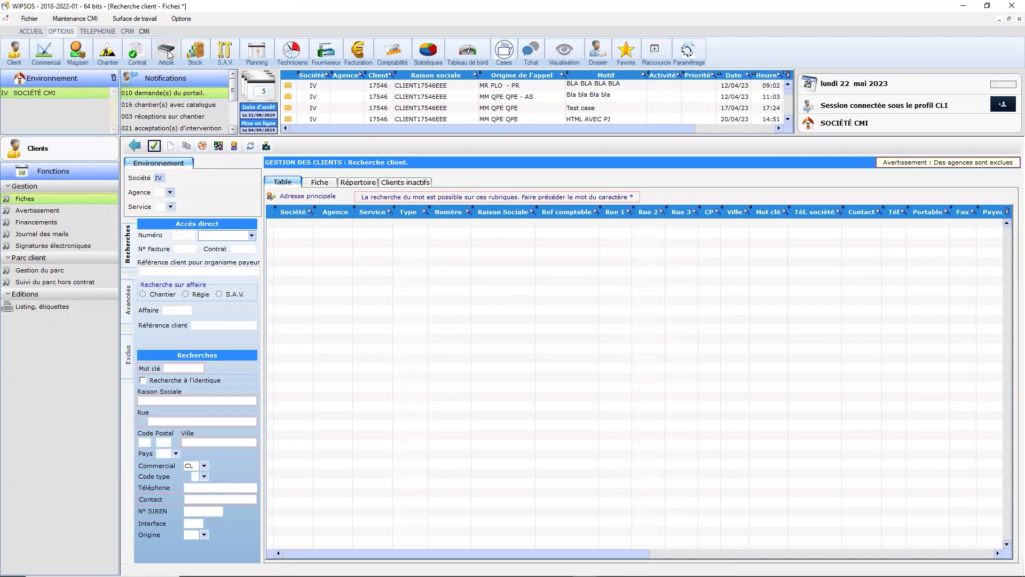
Reopen the TUTORI special tariff and check which clients use it
click(166, 51)
click(49, 307)
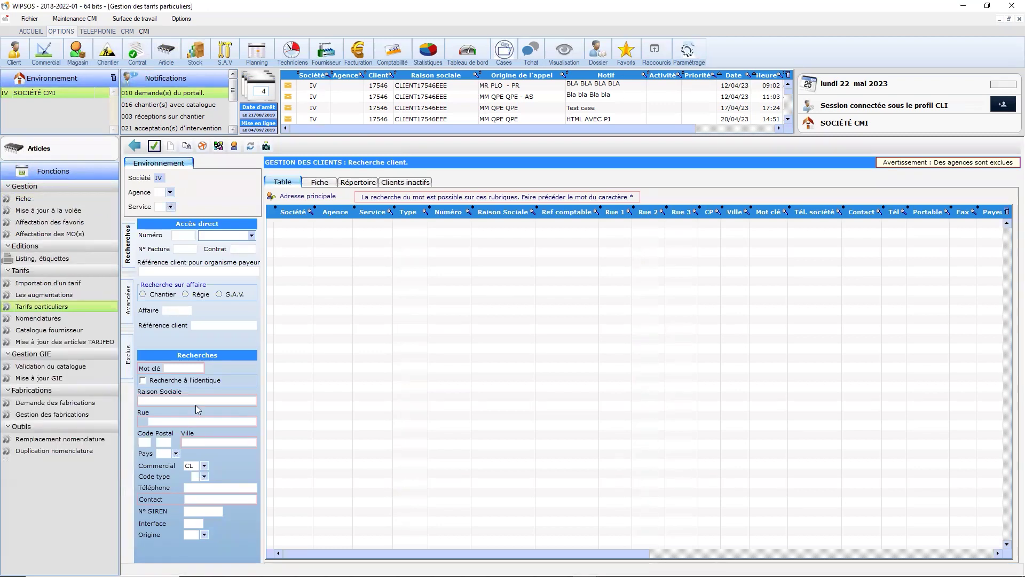
scroll(140, 399, down, 2)
click(179, 511)
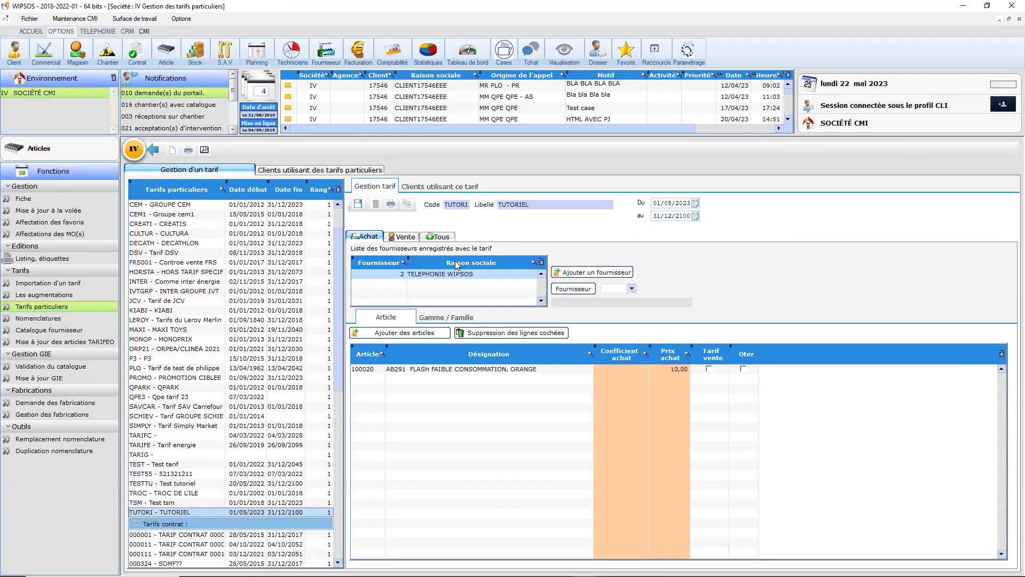
click(431, 189)
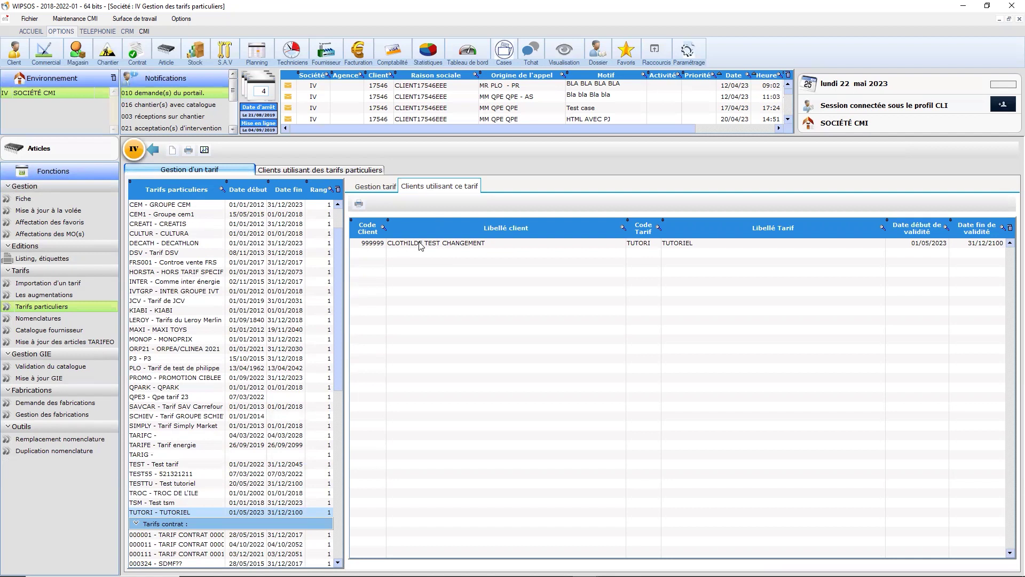
click(393, 188)
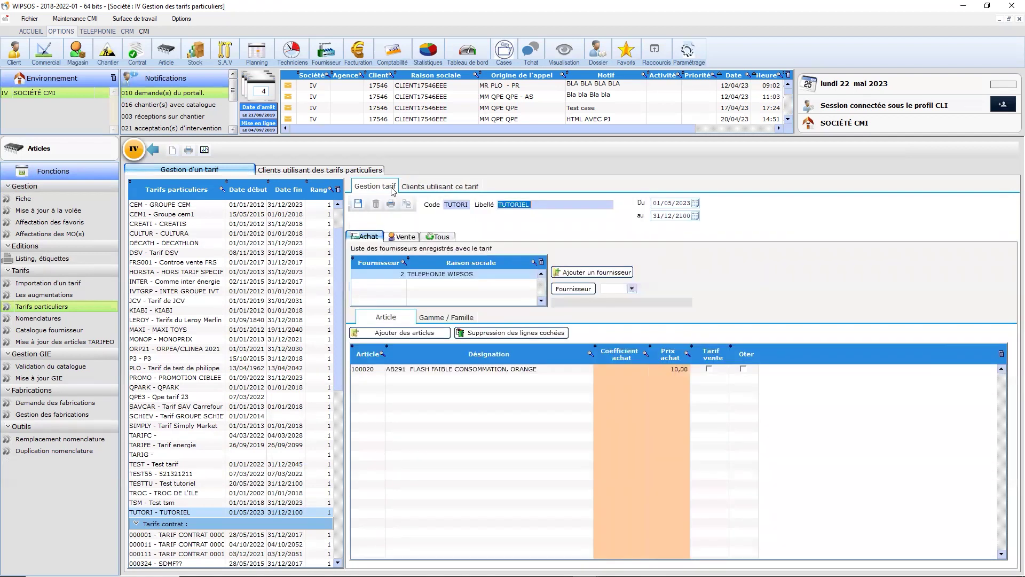
Open the special tariff increase, choose TUTORI, set a 2% increase on net prices, and validate the selection
click(204, 150)
click(206, 151)
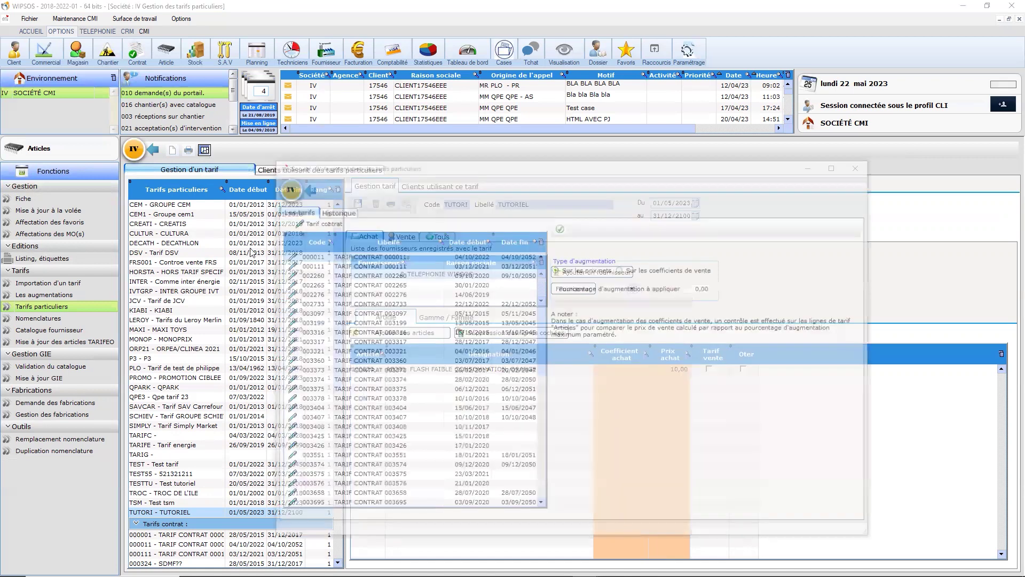
scroll(323, 427, down, 1)
scroll(326, 473, down, 3)
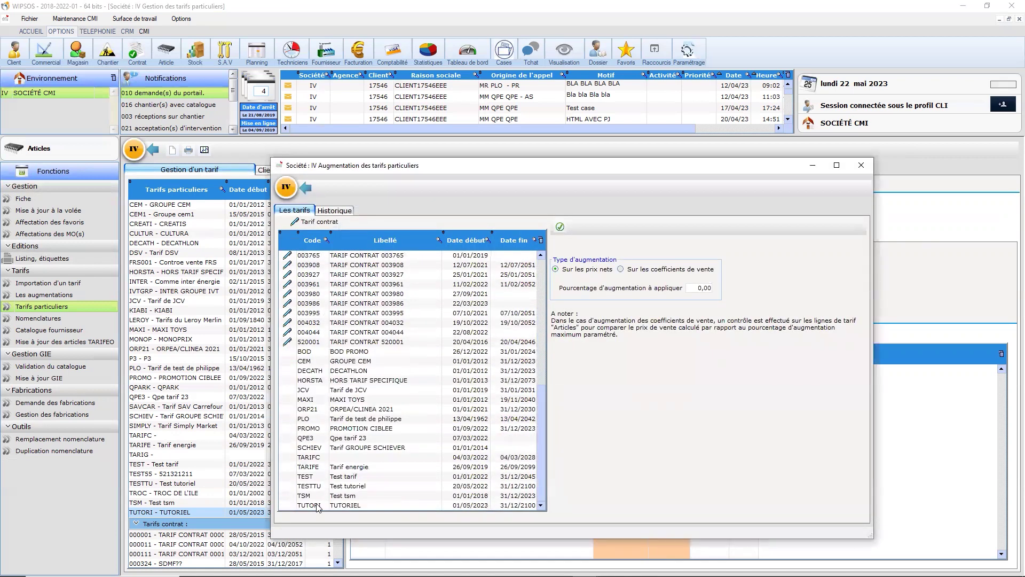
click(338, 507)
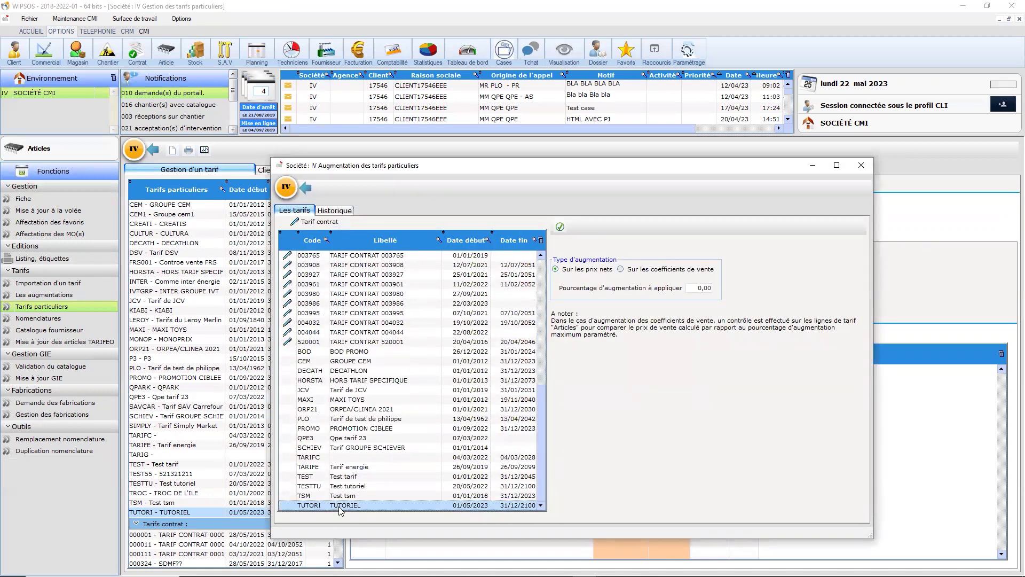
click(690, 289)
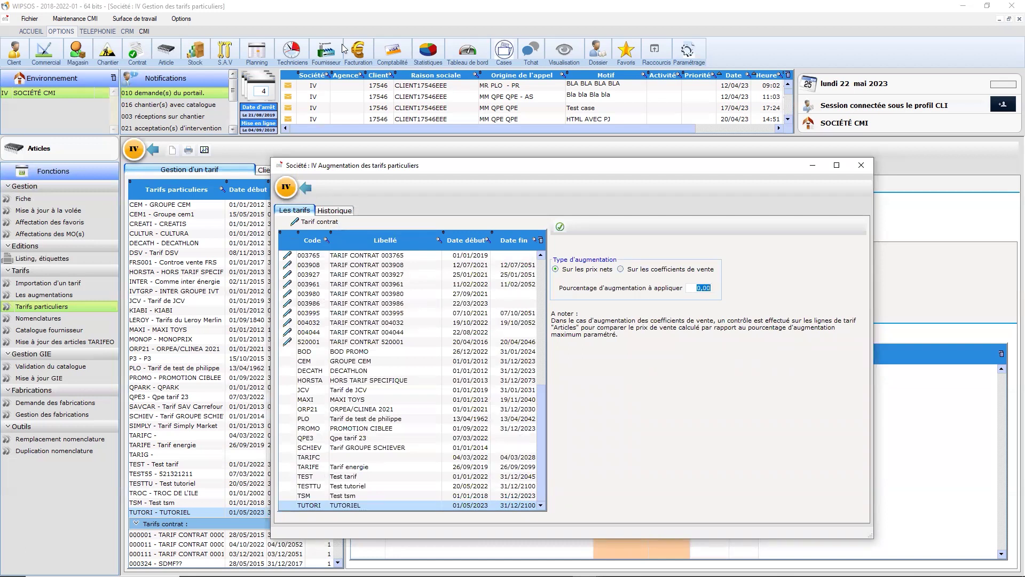
text(2)
click(562, 229)
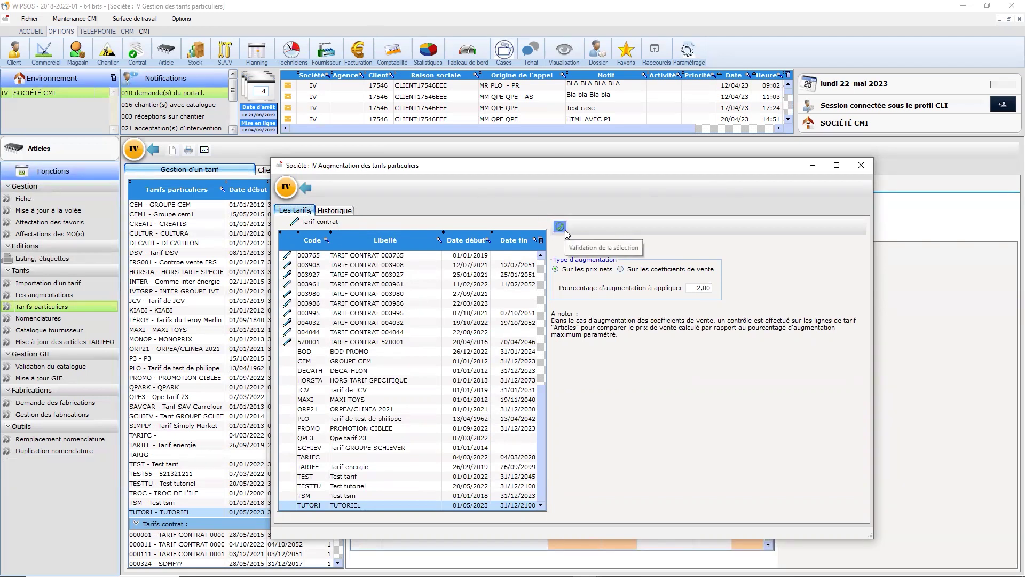
Reselect the TUTORI tariff and validate the net price increase again
click(346, 503)
mouse_move(344, 504)
mouse_down()
mouse_move(341, 478)
mouse_move(354, 509)
mouse_up()
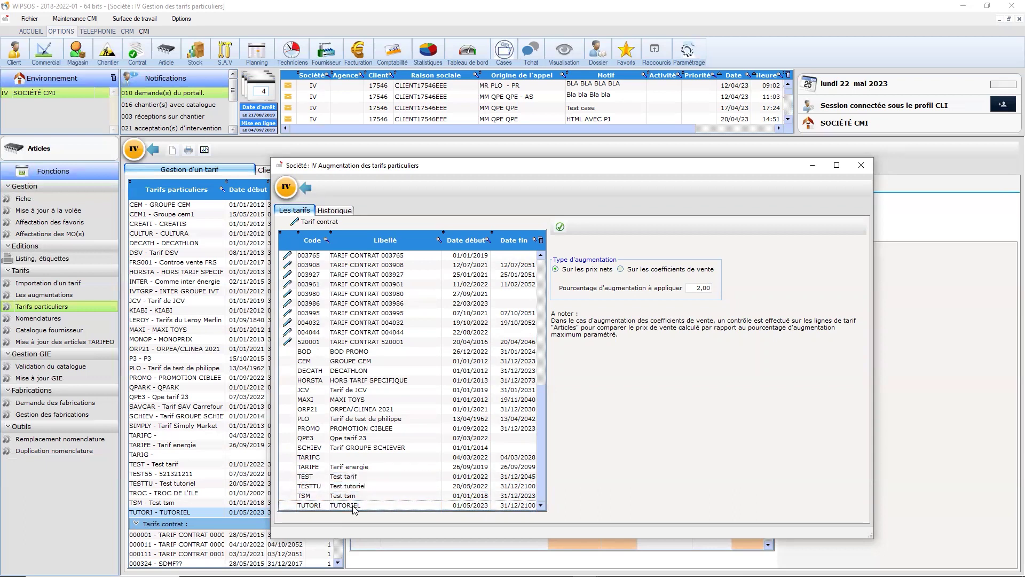
click(354, 505)
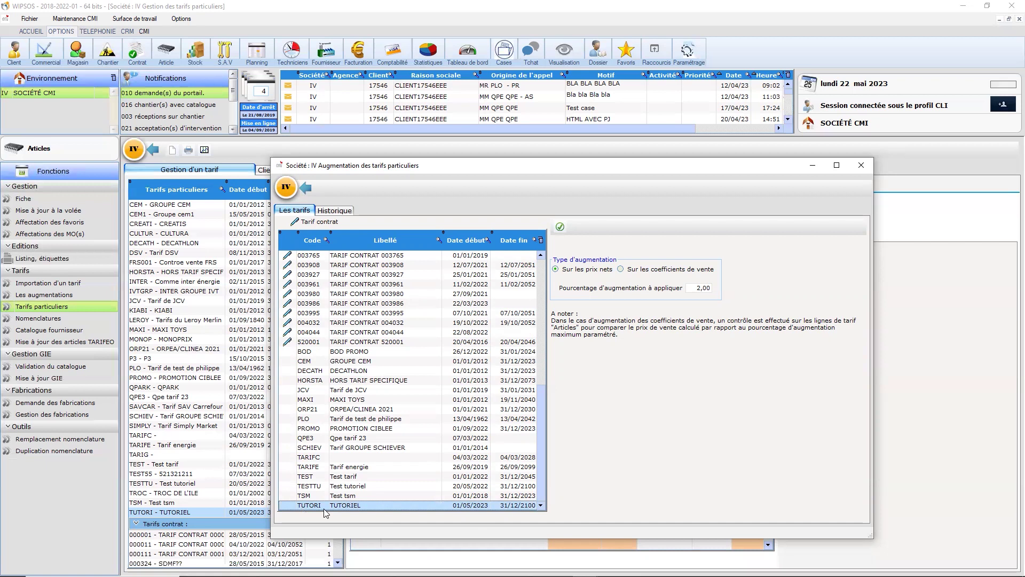
click(709, 285)
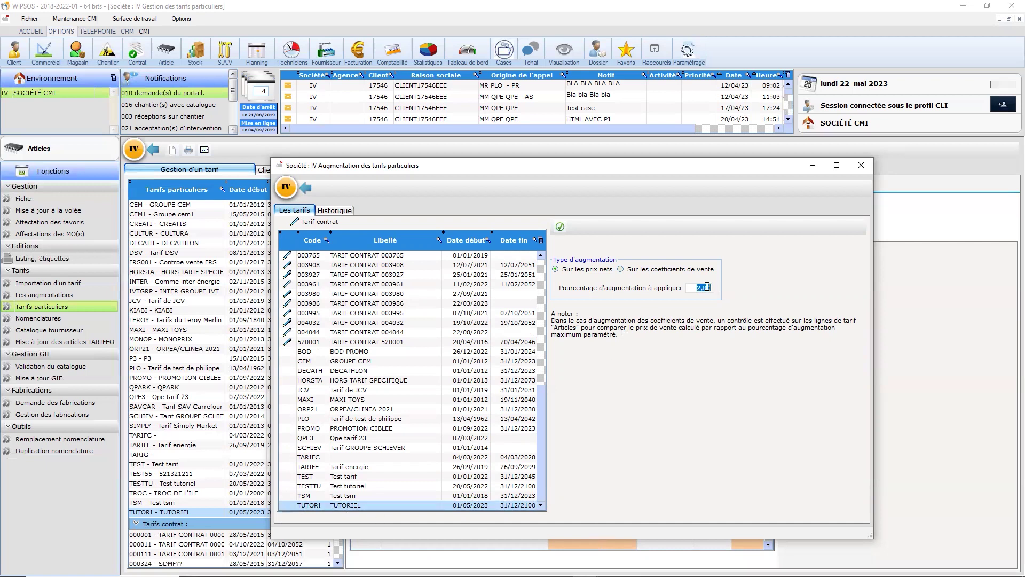
click(559, 227)
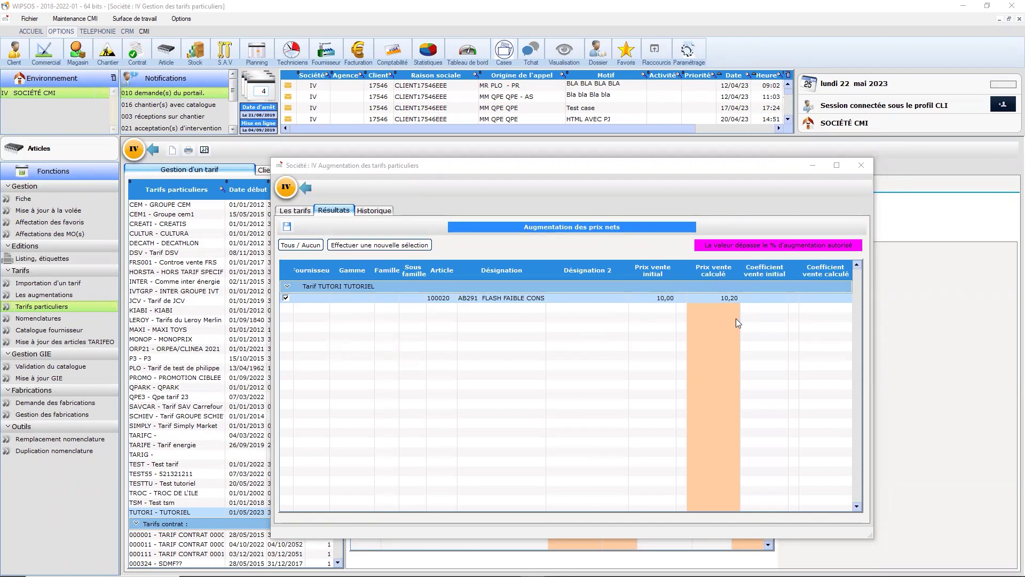
Save the calculated price increase, close the increase window, and check article 100020's sale price in the TUTORI tariff
click(287, 227)
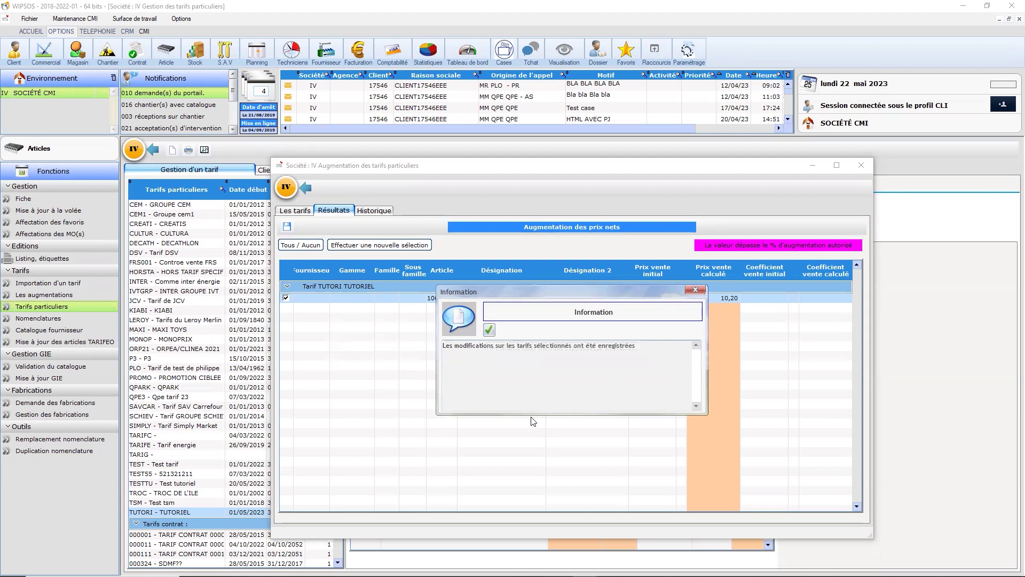
click(488, 329)
click(307, 189)
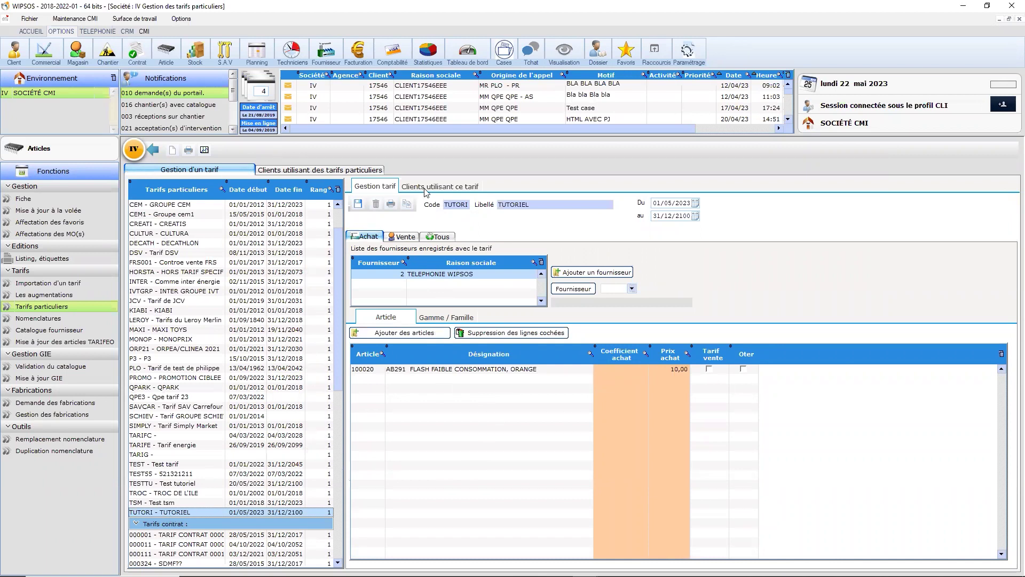
click(402, 238)
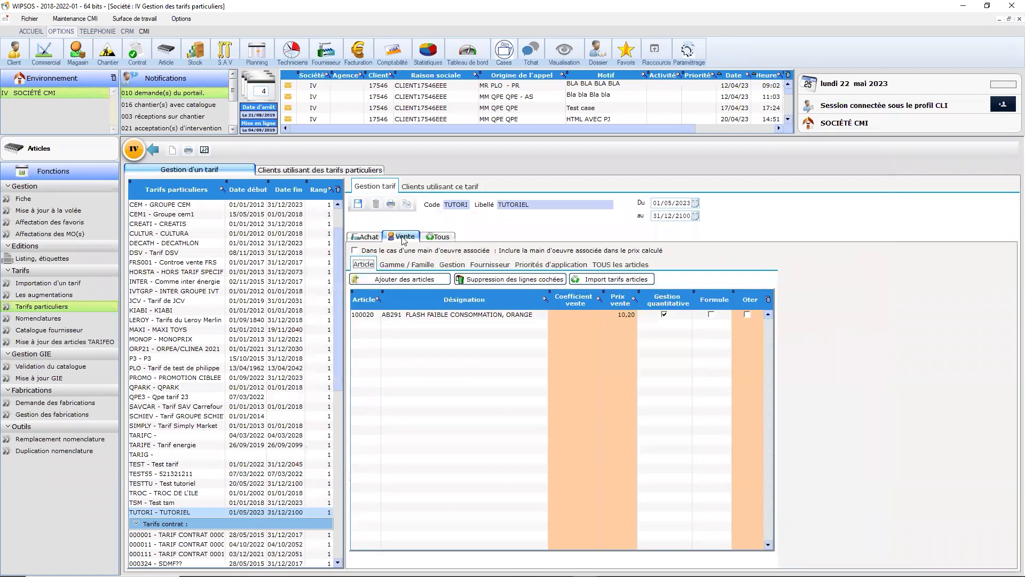
click(621, 314)
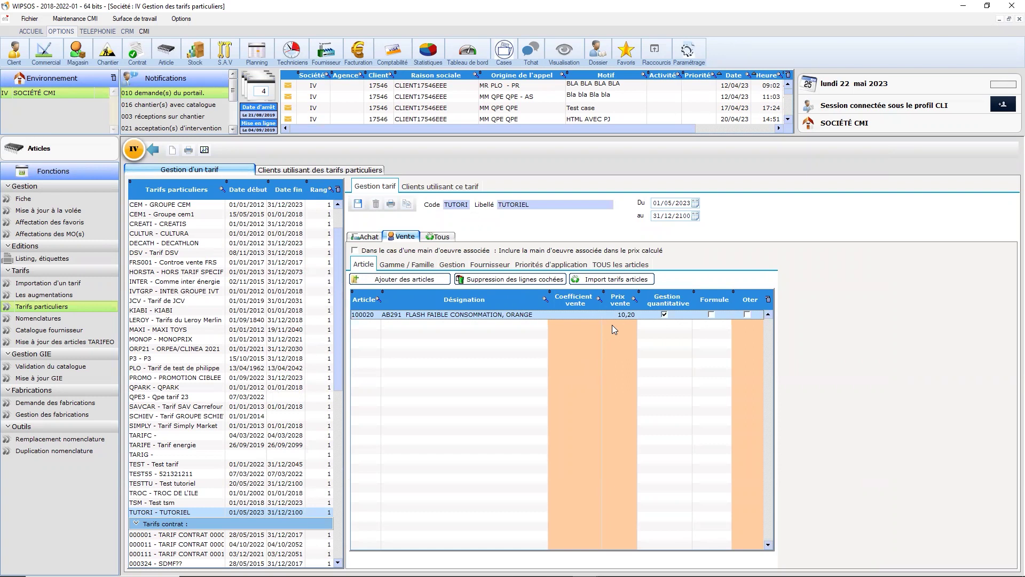